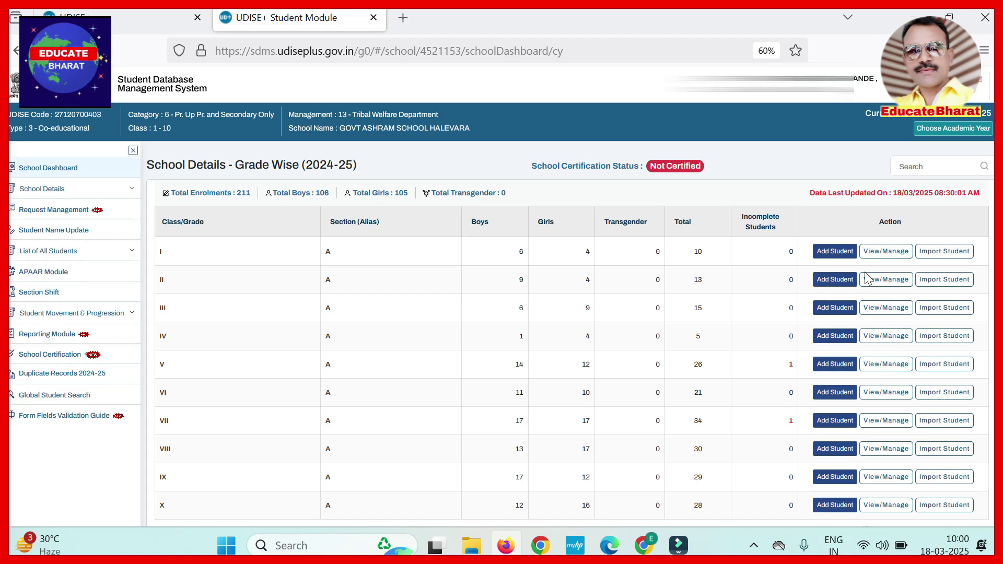
Step: Look over the grade-wise School Dashboard table and open the Request Management page
{"action": "scroll", "coordinate": [845, 435], "scroll_direction": "down", "scroll_amount": 2}
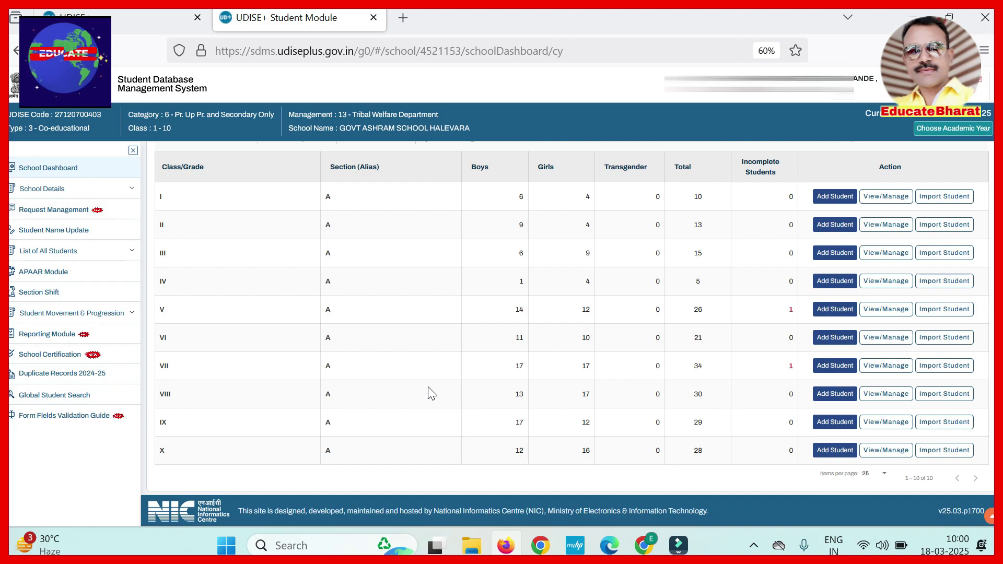
{"action": "left_click", "coordinate": [91, 210]}
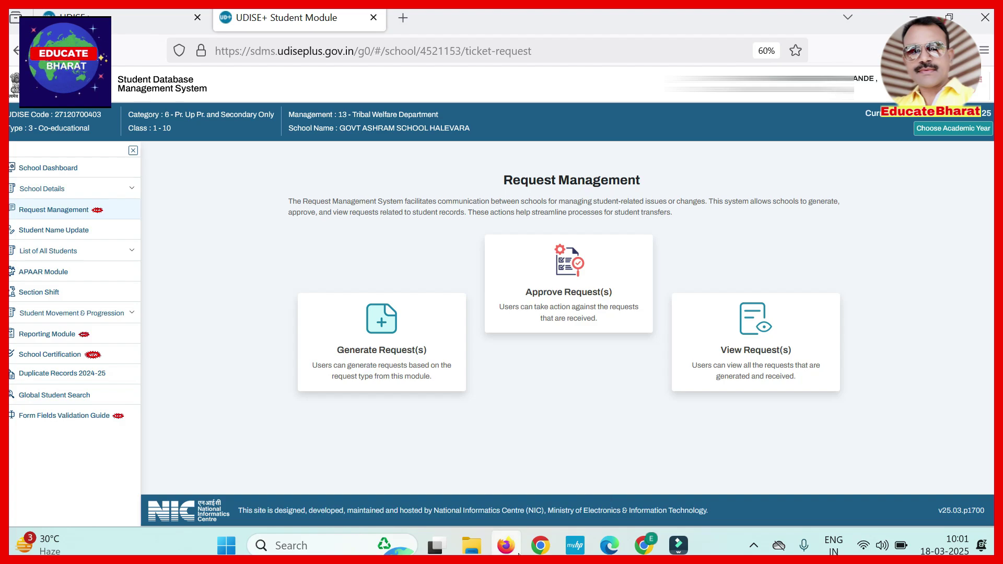
Step: Switch to the Chrome window and try twice to submit the student's APAAR ID generation with the father's consent
{"action": "left_click", "coordinate": [644, 548]}
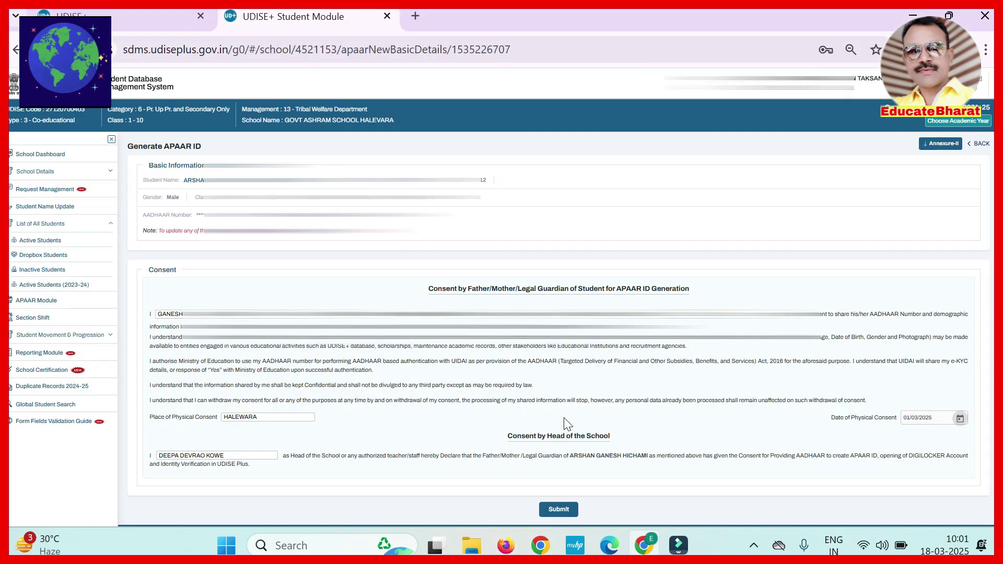
{"action": "left_click", "coordinate": [560, 511]}
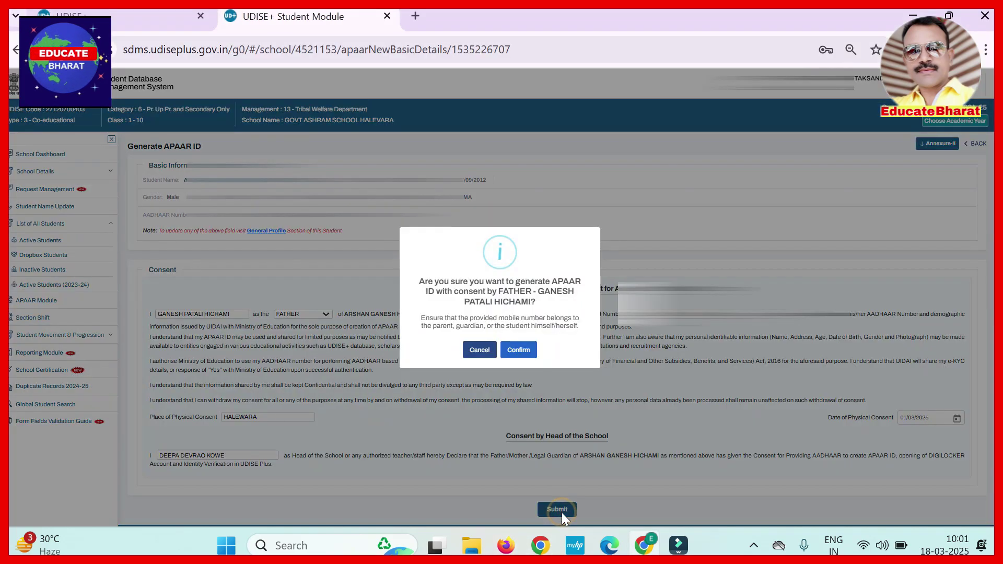
{"action": "left_click", "coordinate": [524, 346]}
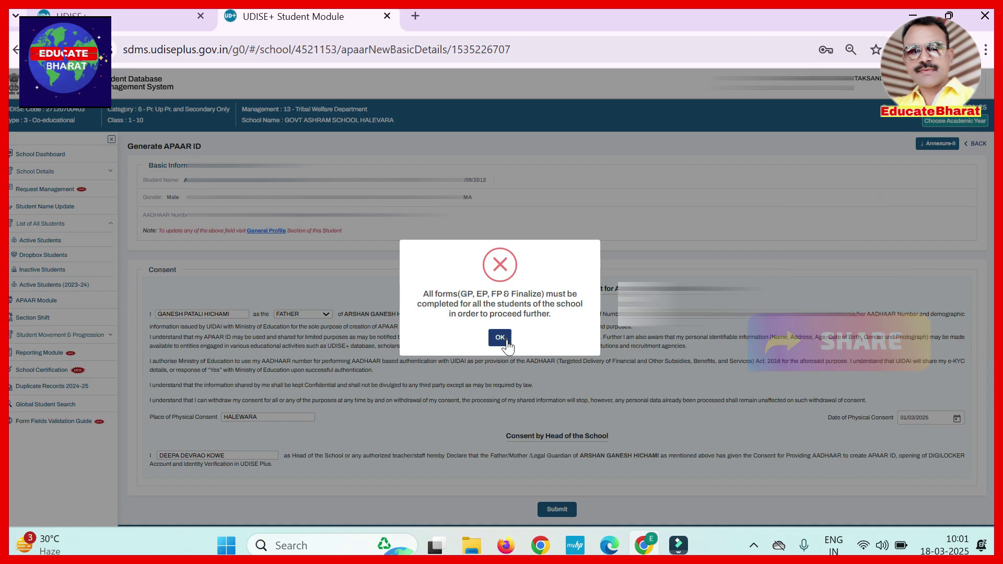
{"action": "left_click", "coordinate": [500, 337]}
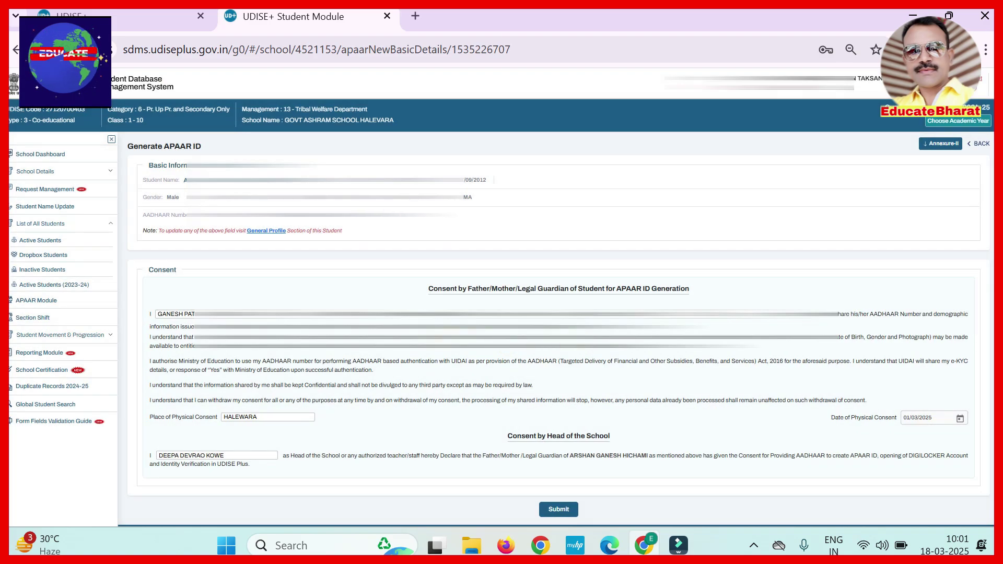
{"action": "left_click", "coordinate": [559, 512]}
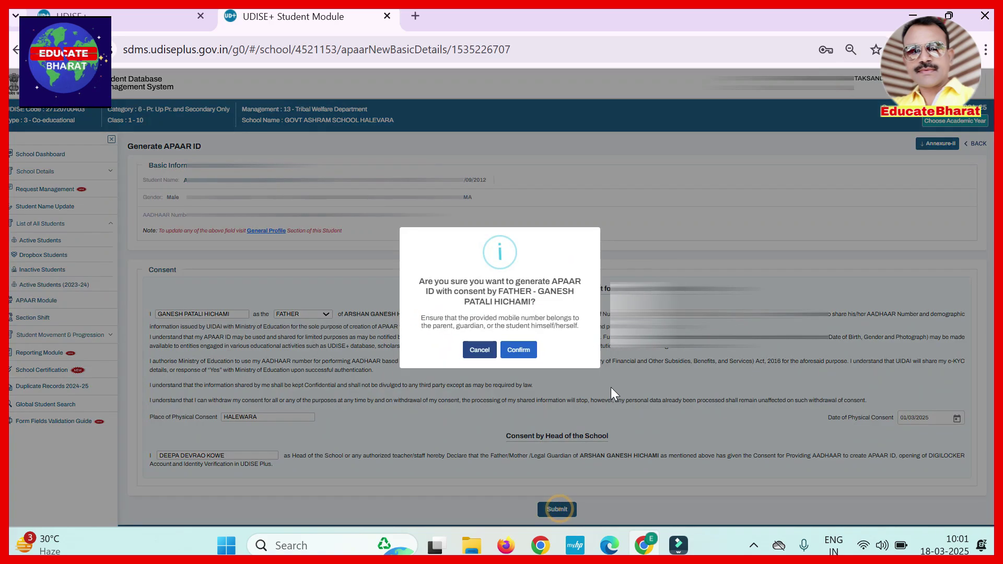
{"action": "left_click", "coordinate": [519, 350]}
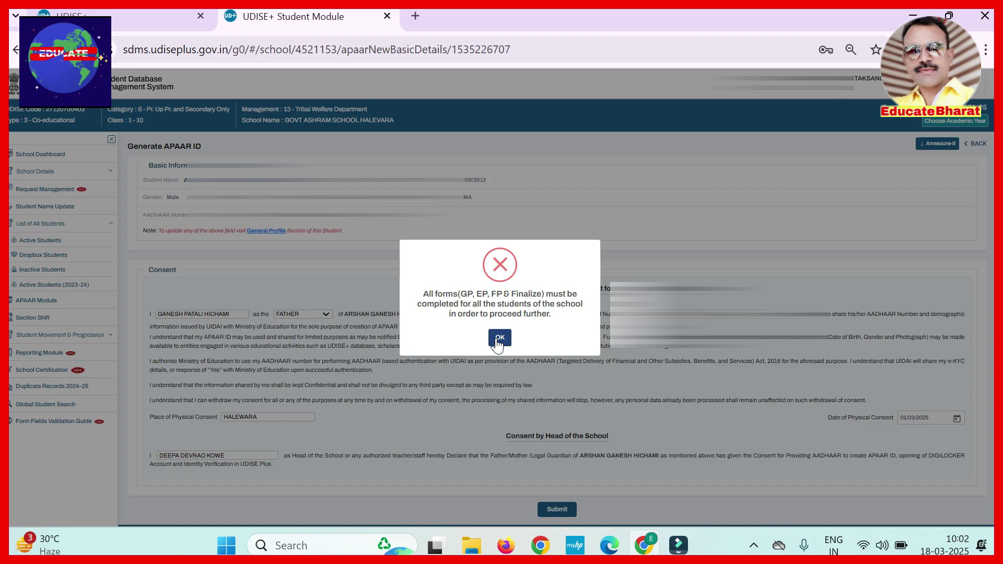
{"action": "left_click", "coordinate": [498, 337]}
Step: Return to the Firefox window and examine the incomplete students per class on the School Dashboard
{"action": "left_click", "coordinate": [505, 546]}
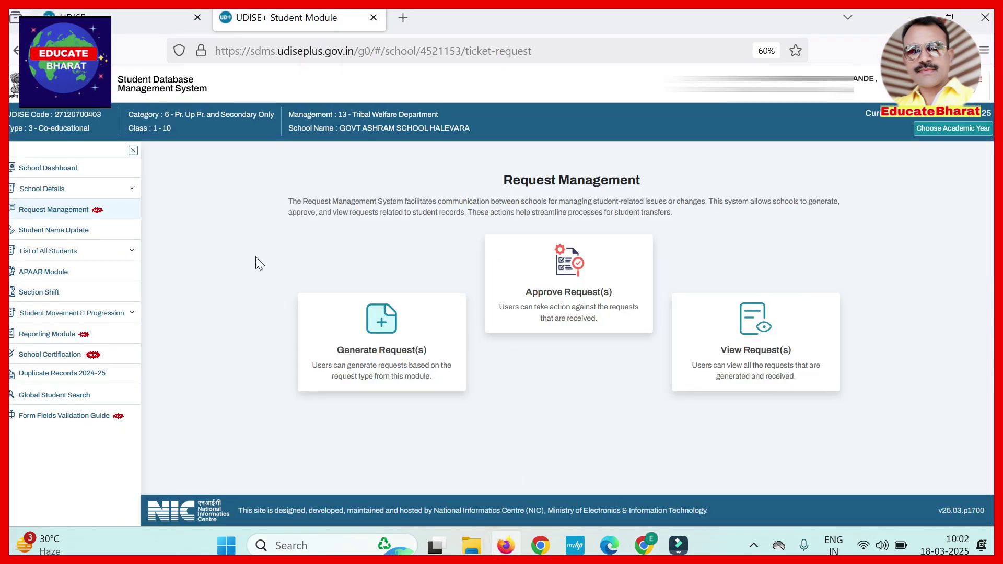
{"action": "left_click", "coordinate": [74, 168]}
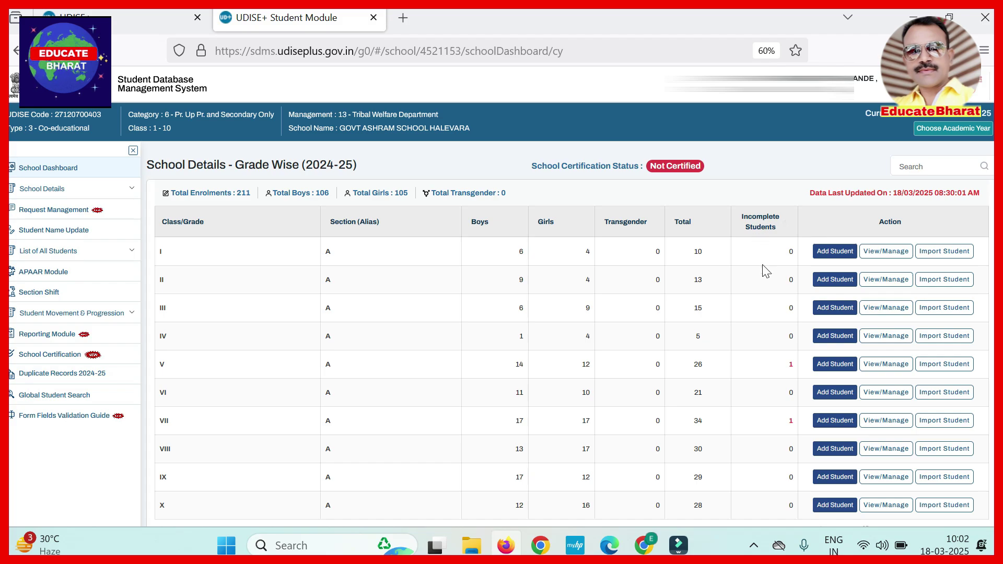
{"action": "scroll", "coordinate": [743, 392], "scroll_direction": "down", "scroll_amount": 2}
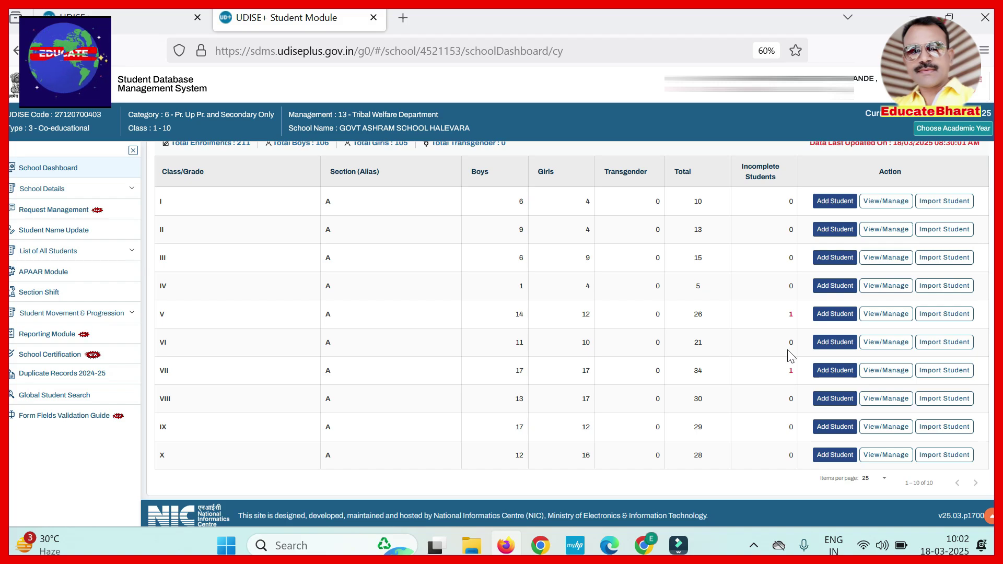
{"action": "scroll", "coordinate": [801, 364], "scroll_direction": "up", "scroll_amount": 1}
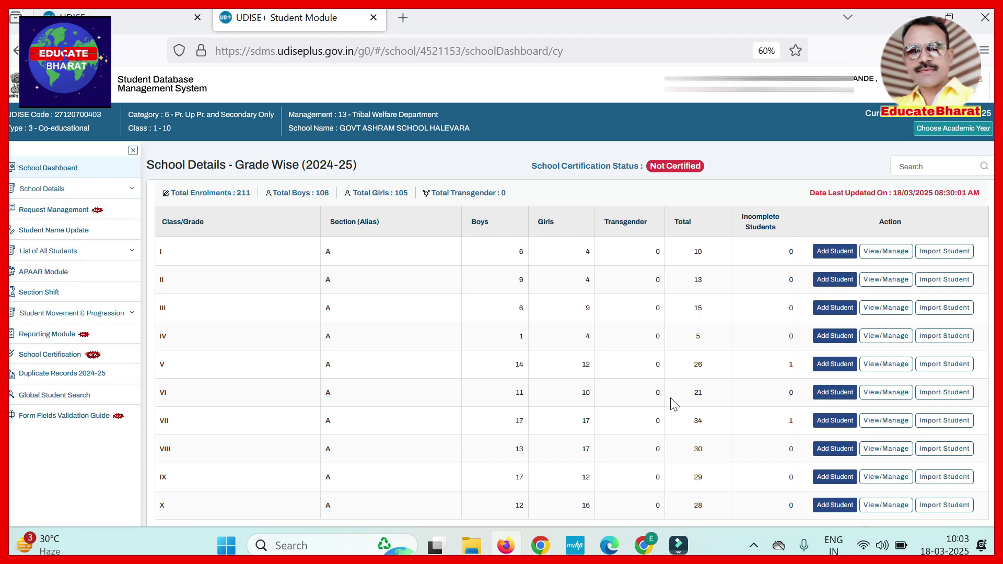
Step: Highlight the school's management type, then the Total Students and Completed figures in the School Certification module
{"action": "left_click", "coordinate": [131, 315]}
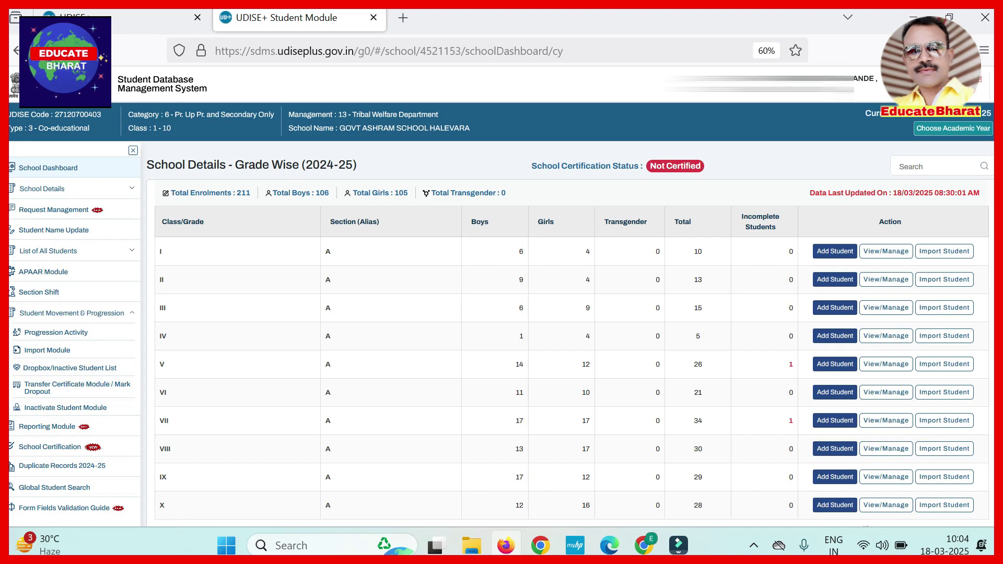
{"action": "left_click_drag", "start_coordinate": [335, 112], "coordinate": [456, 106]}
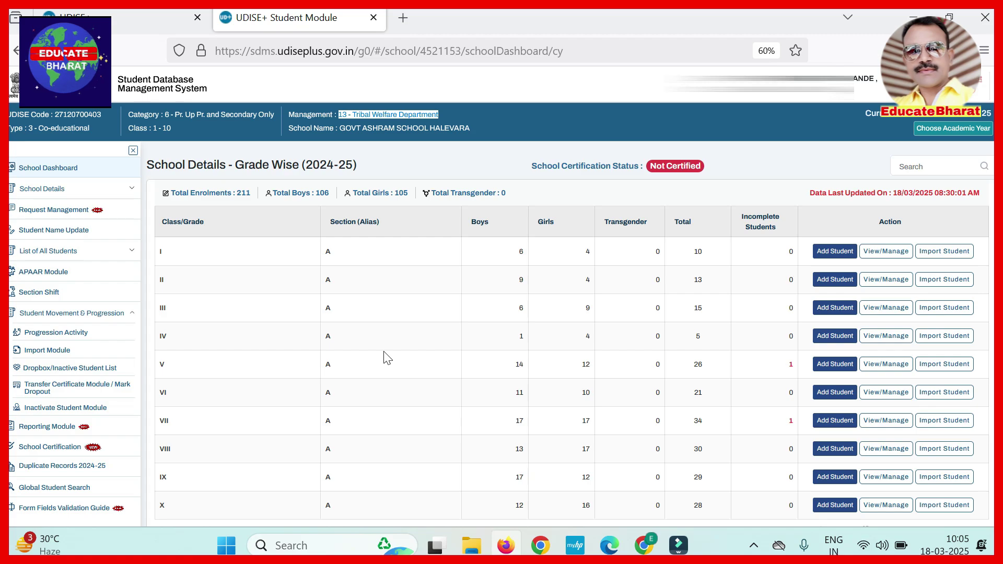
{"action": "left_click", "coordinate": [59, 450]}
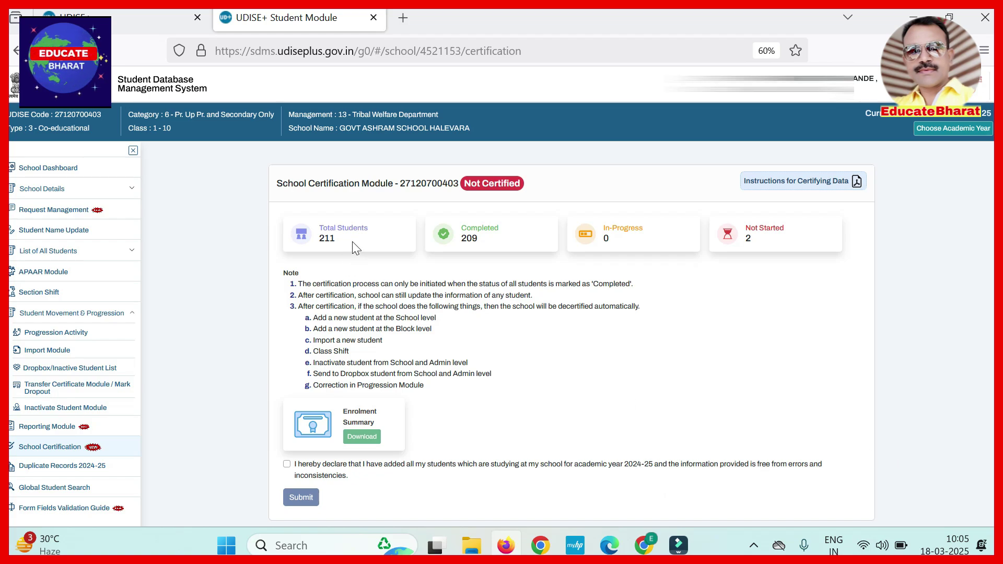
{"action": "left_click_drag", "start_coordinate": [352, 241], "coordinate": [246, 233]}
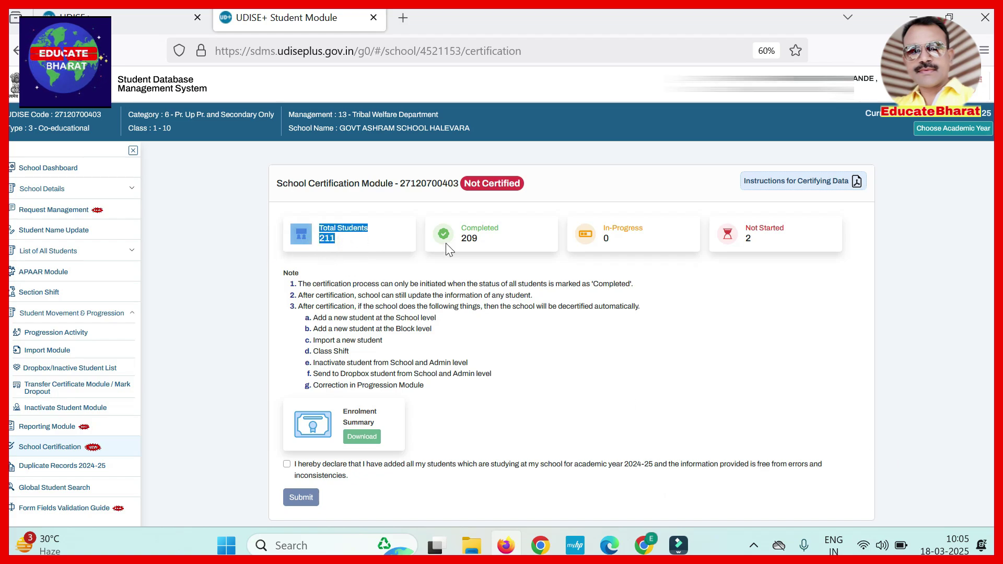
{"action": "left_click_drag", "start_coordinate": [531, 245], "coordinate": [418, 221]}
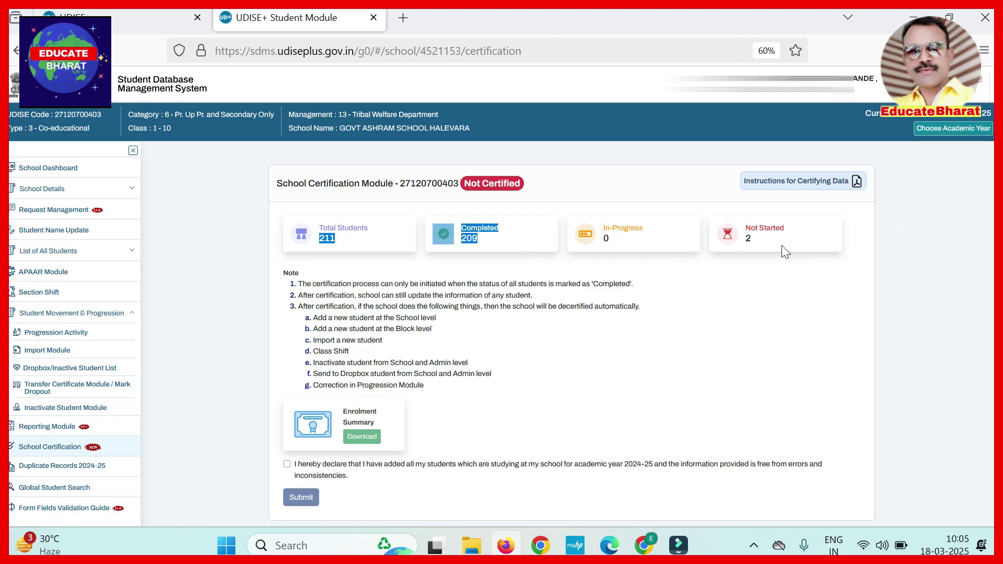
Step: Tick the 2024-25 student data declaration in the School Certification module and try to download the Enrolment Summary
{"action": "left_click", "coordinate": [287, 464]}
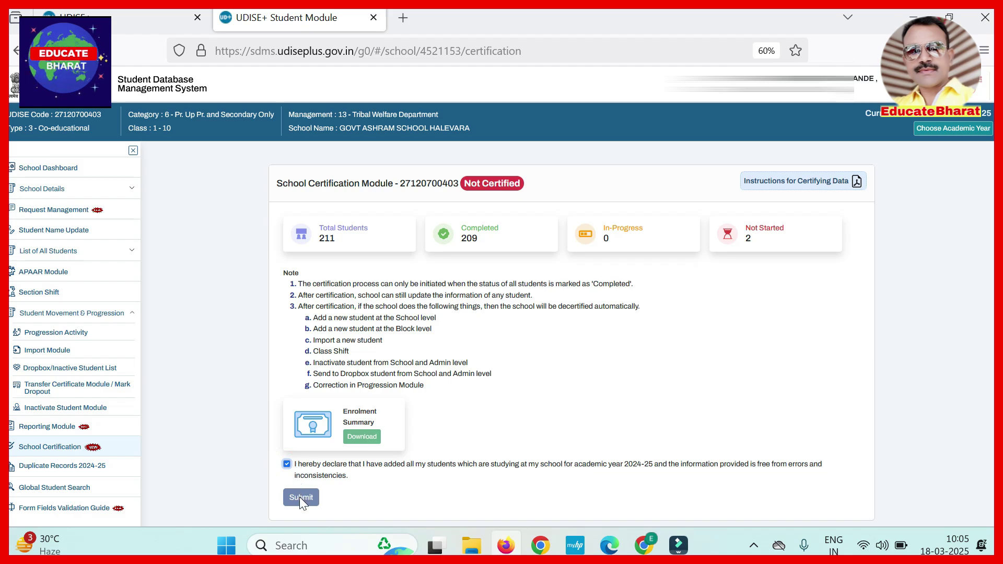
{"action": "left_click", "coordinate": [287, 464]}
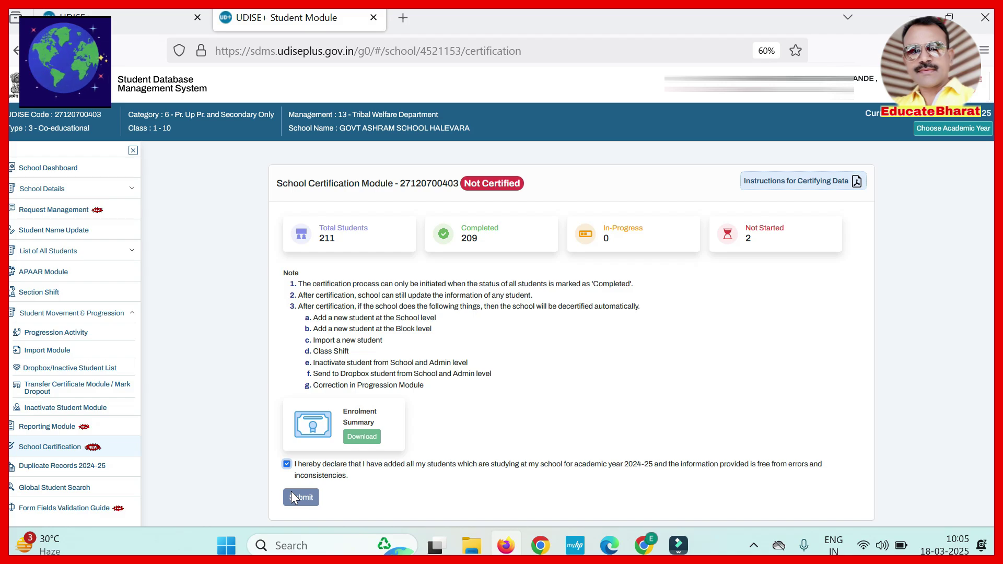
{"action": "left_click", "coordinate": [361, 437]}
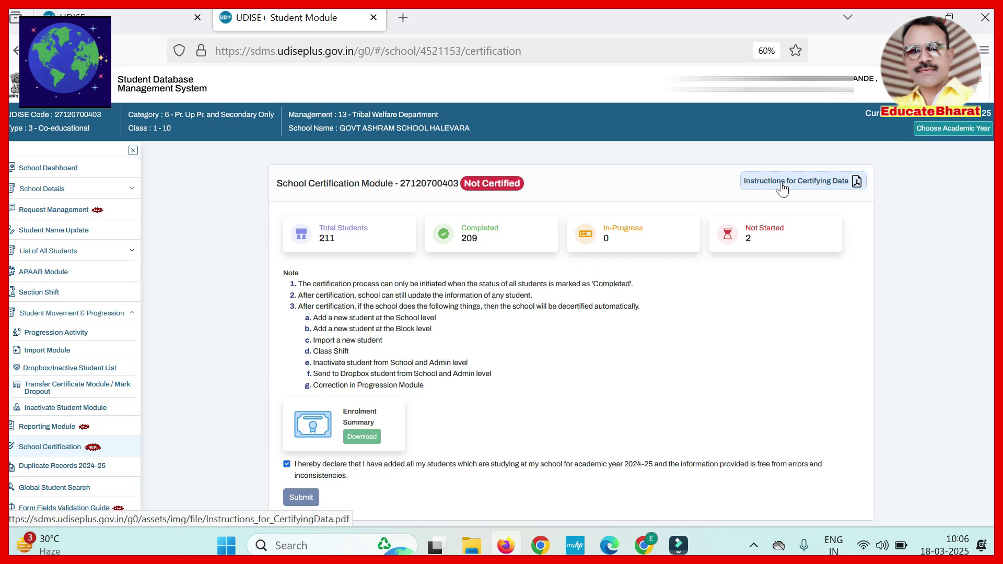
Step: Open the Instructions for Certifying Data PDF, read its error resolution steps and return to the Student Module
{"action": "left_click", "coordinate": [857, 185]}
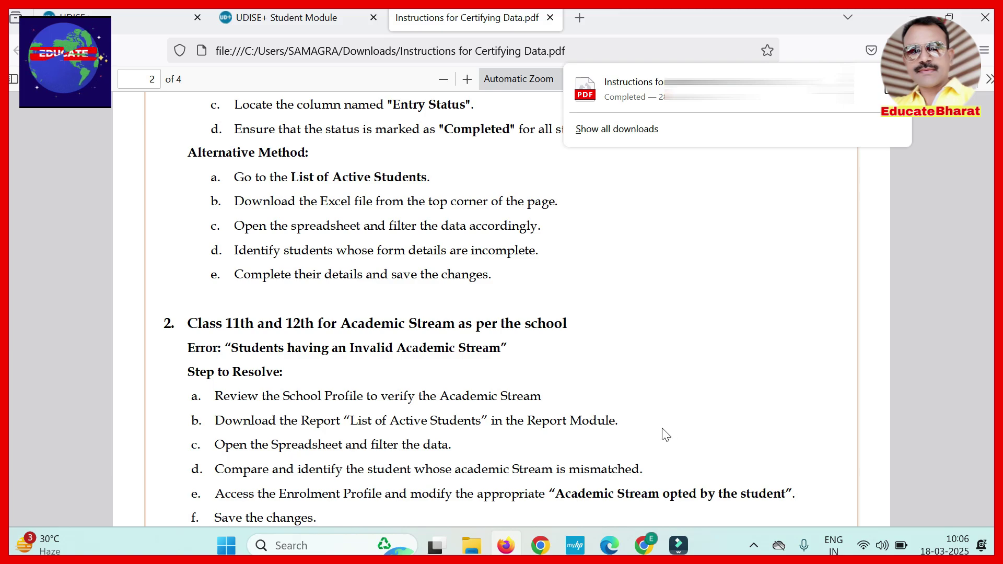
{"action": "left_click", "coordinate": [659, 288]}
{"action": "scroll", "coordinate": [615, 303], "scroll_direction": "down", "scroll_amount": 2}
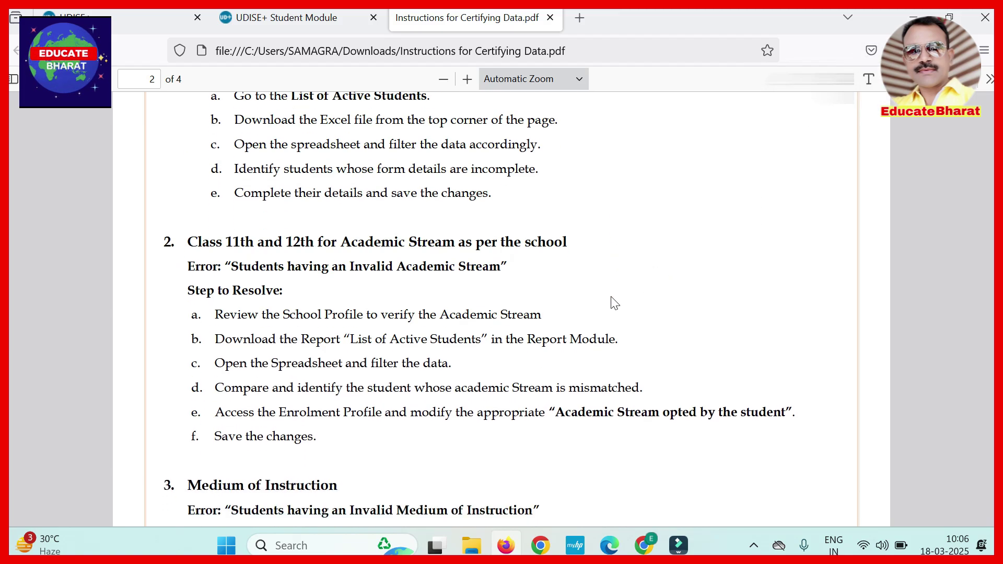
{"action": "scroll", "coordinate": [614, 303], "scroll_direction": "down", "scroll_amount": 4}
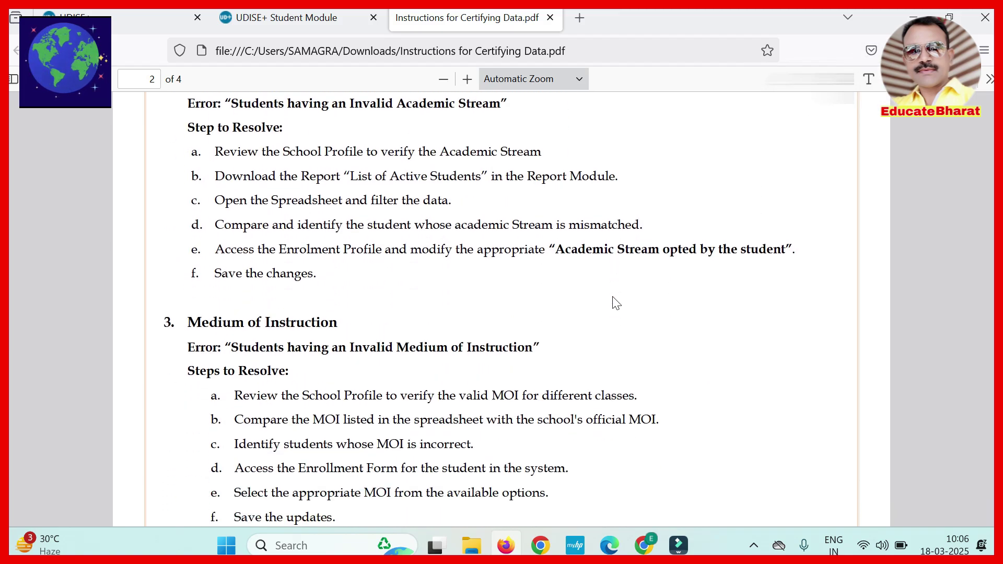
{"action": "key", "text": "ctrl+shift+Tab"}
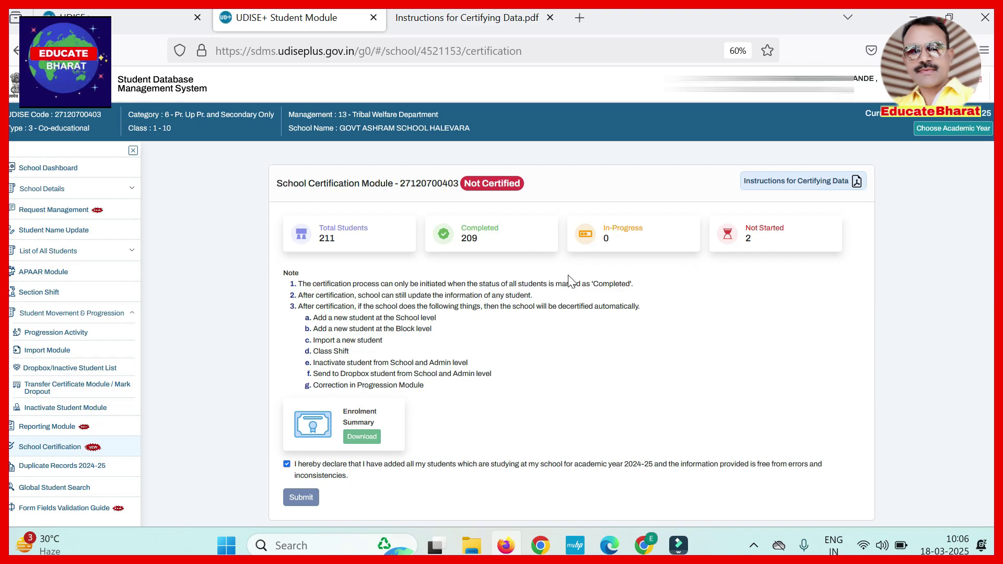
Step: List the APAAR status of all class I students in the APAAR Module
{"action": "left_click", "coordinate": [37, 276]}
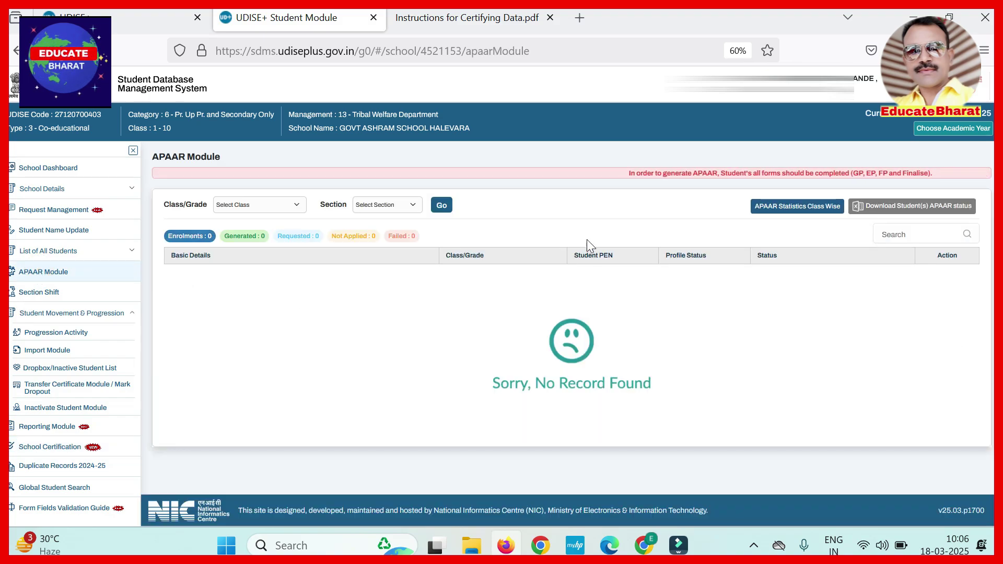
{"action": "left_click", "coordinate": [245, 209]}
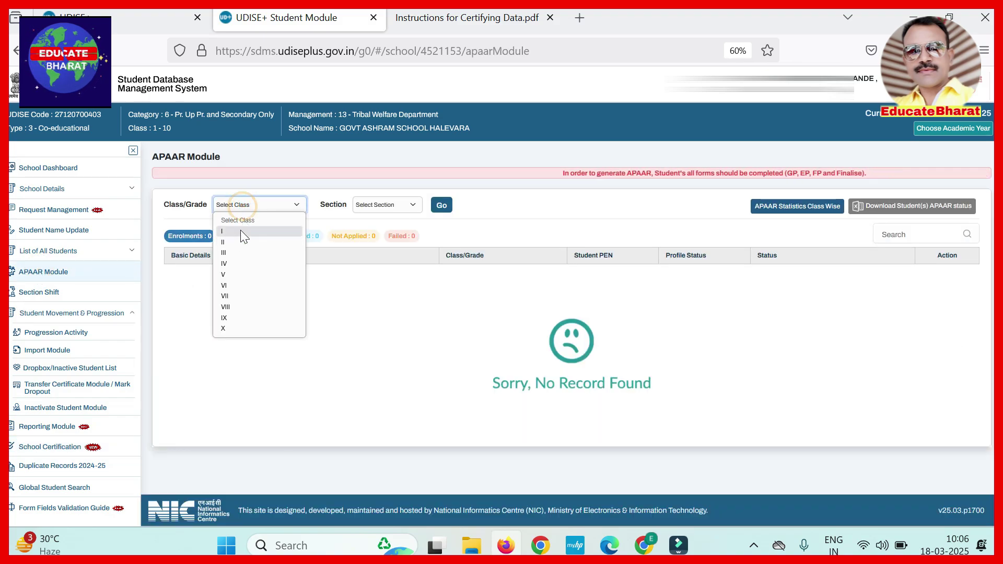
{"action": "left_click", "coordinate": [241, 230]}
{"action": "left_click", "coordinate": [438, 208]}
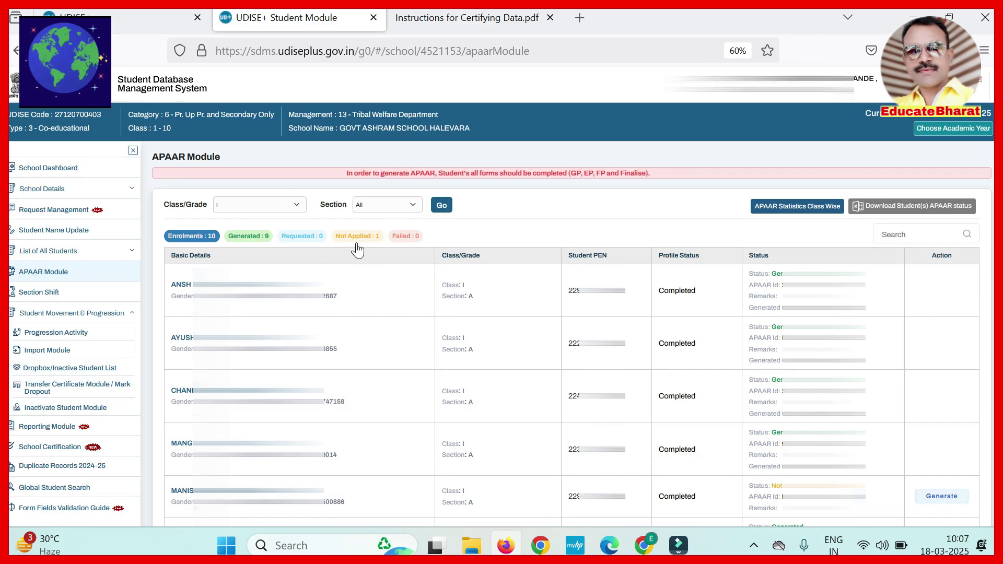
Step: List the APAAR status of class V students in all sections
{"action": "left_click", "coordinate": [243, 205]}
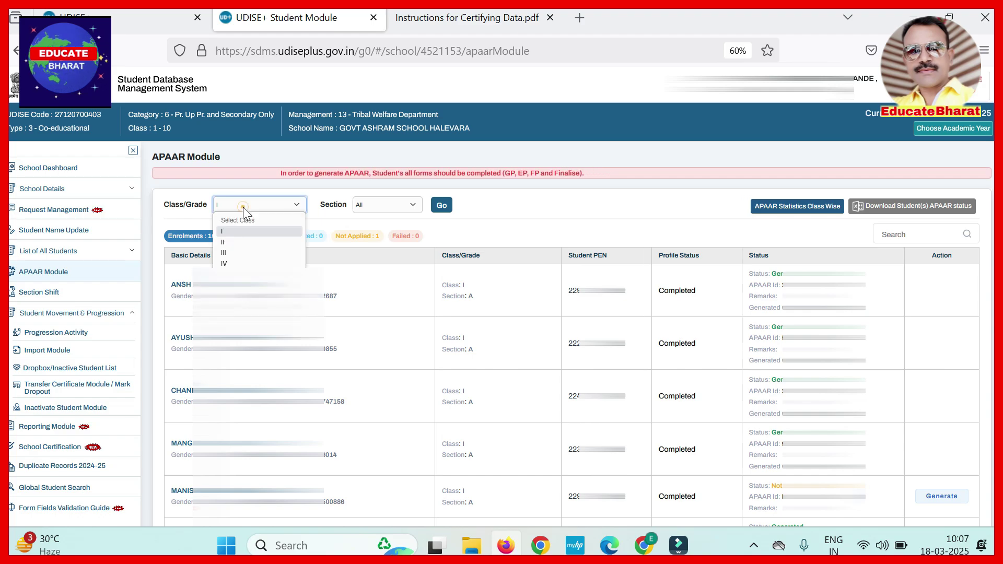
{"action": "scroll", "coordinate": [238, 264], "scroll_direction": "down", "scroll_amount": 1}
{"action": "left_click", "coordinate": [237, 262]}
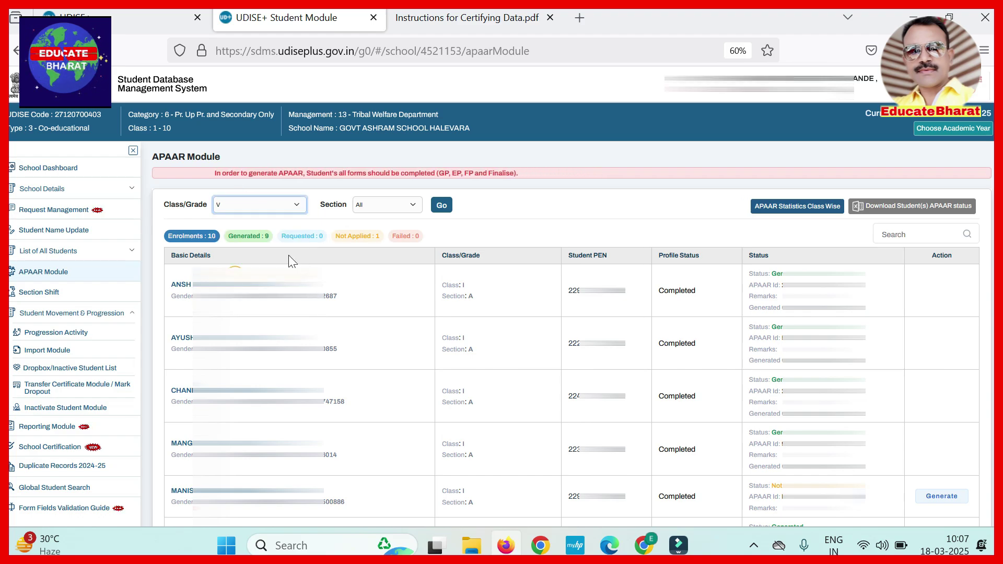
{"action": "left_click", "coordinate": [448, 211]}
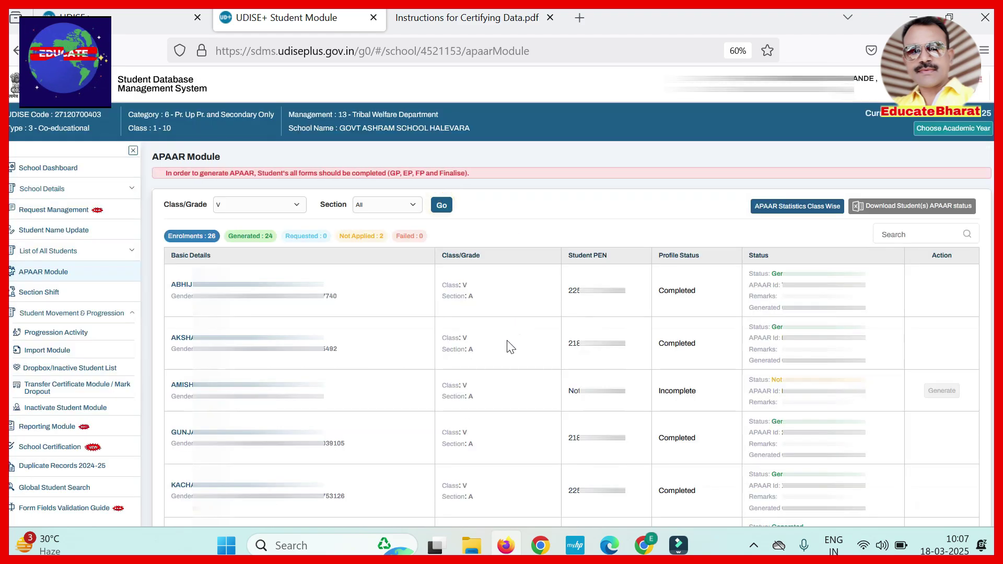
Step: List the APAAR status of class VI students and filter the records to Failed
{"action": "left_click", "coordinate": [240, 209]}
{"action": "left_click", "coordinate": [240, 286]}
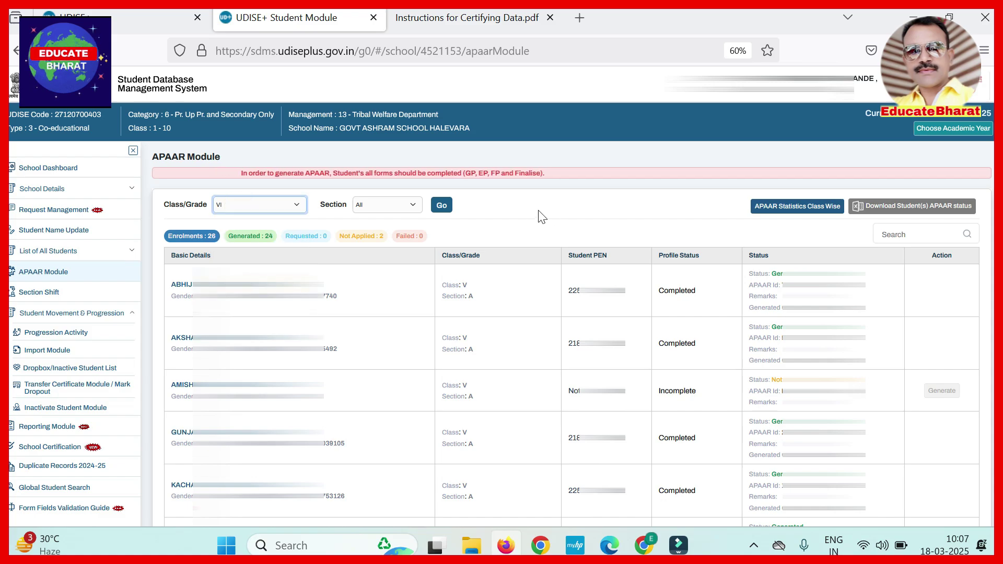
{"action": "left_click", "coordinate": [441, 206]}
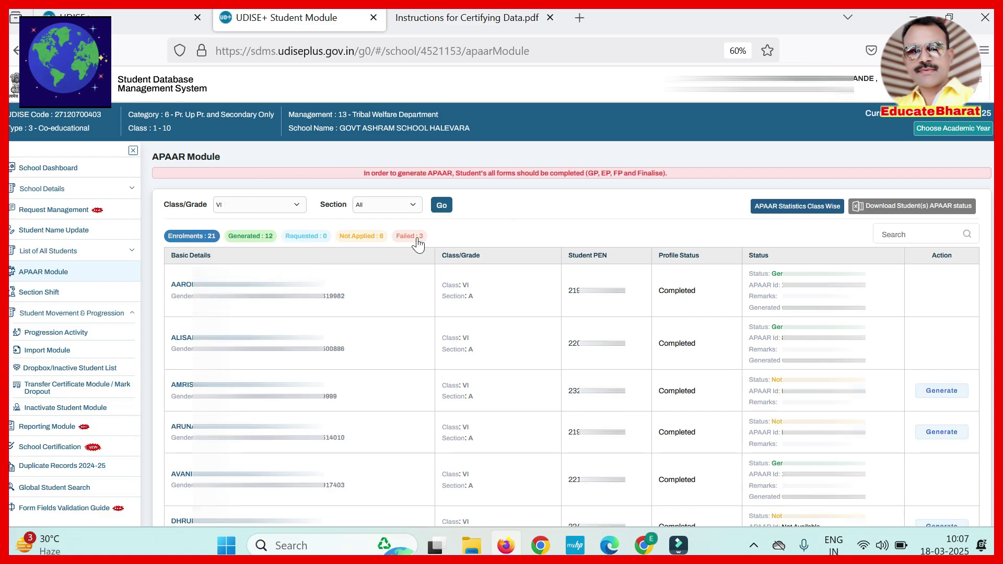
{"action": "left_click", "coordinate": [417, 238]}
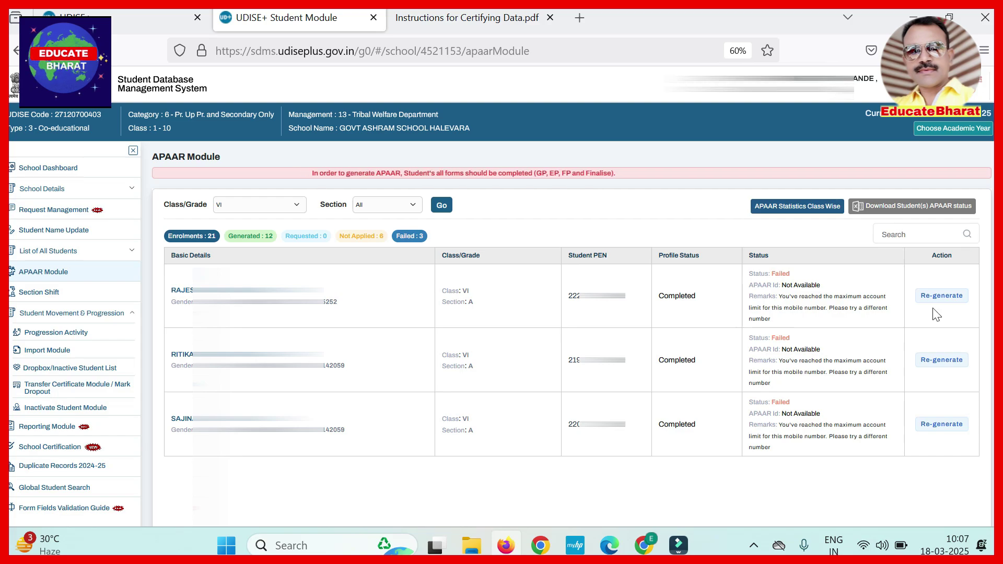
Step: Open the class V student enrolment details from the School Dashboard
{"action": "left_click", "coordinate": [52, 166]}
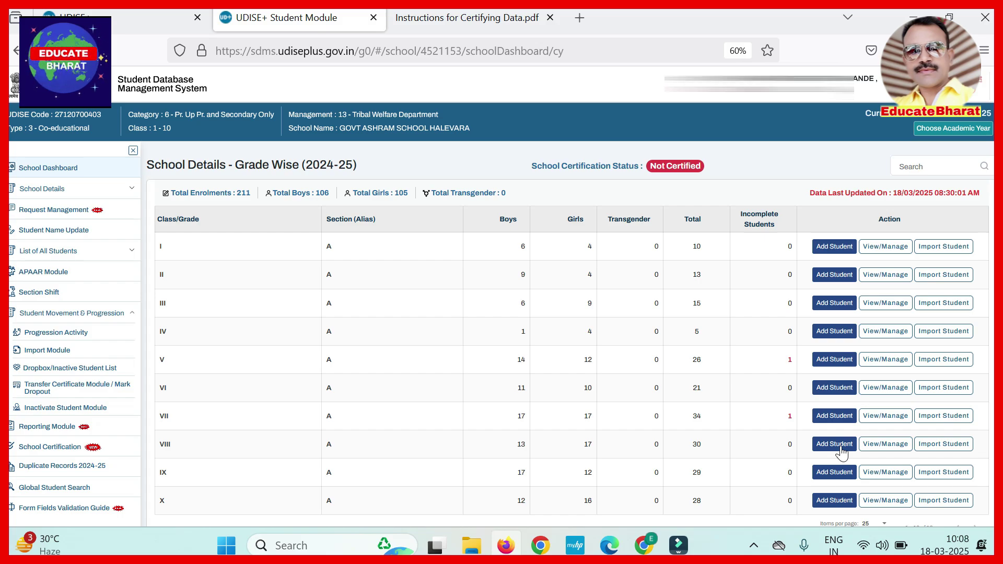
{"action": "left_click", "coordinate": [886, 359]}
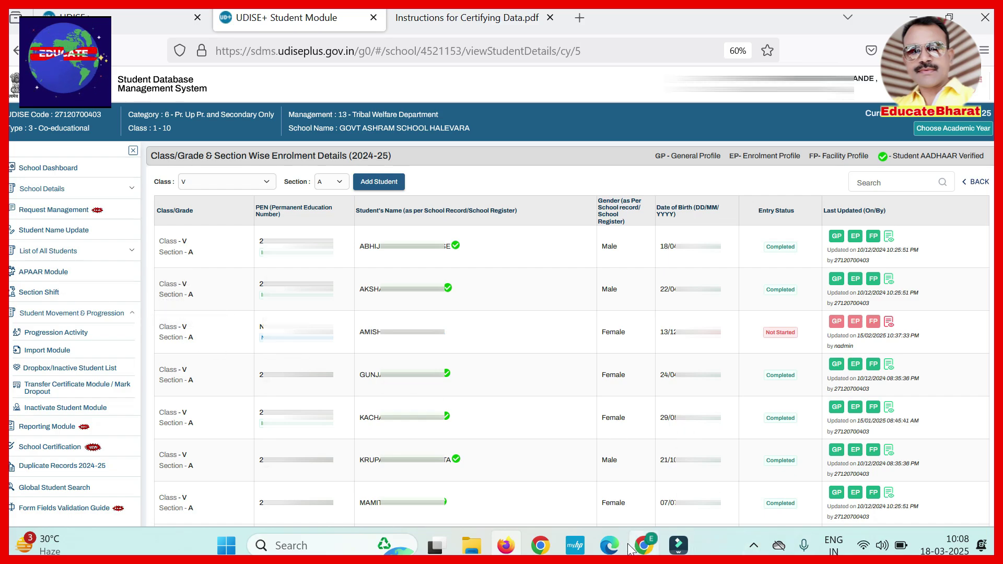
Step: Open the class V student enrolment details from the School Dashboard in Firefox and review the entry status of all students
{"action": "left_click", "coordinate": [643, 551]}
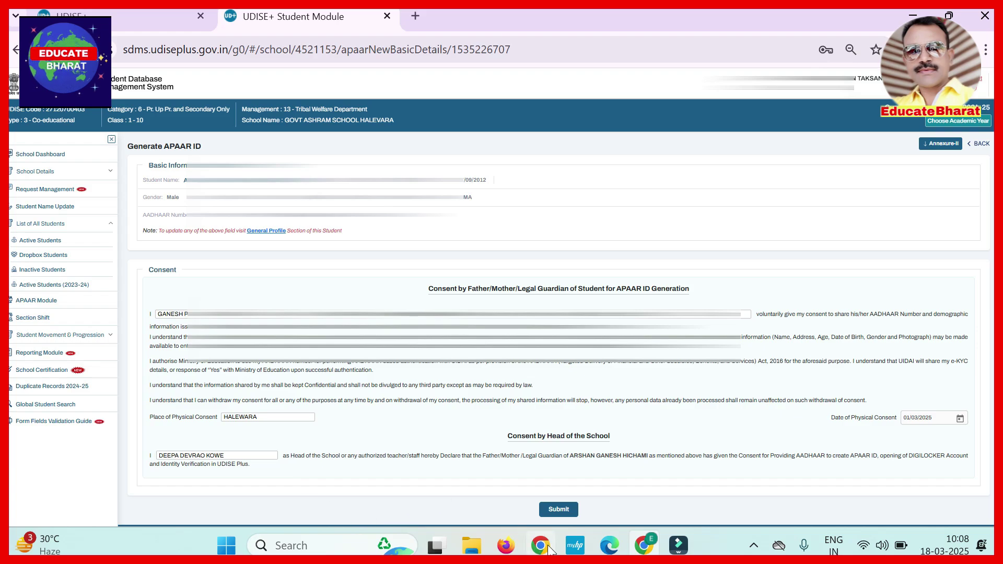
{"action": "left_click", "coordinate": [503, 547]}
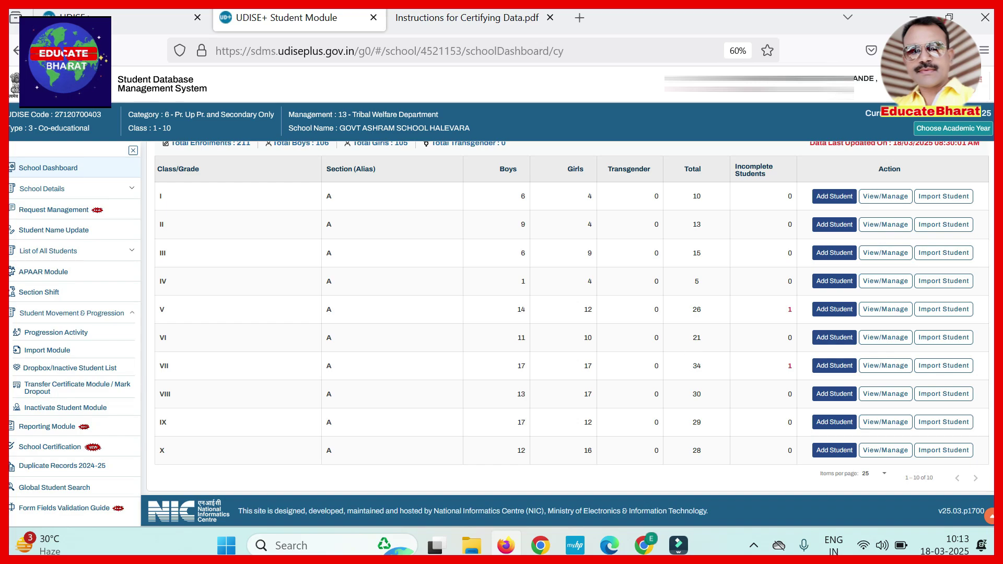
{"action": "left_click", "coordinate": [894, 311]}
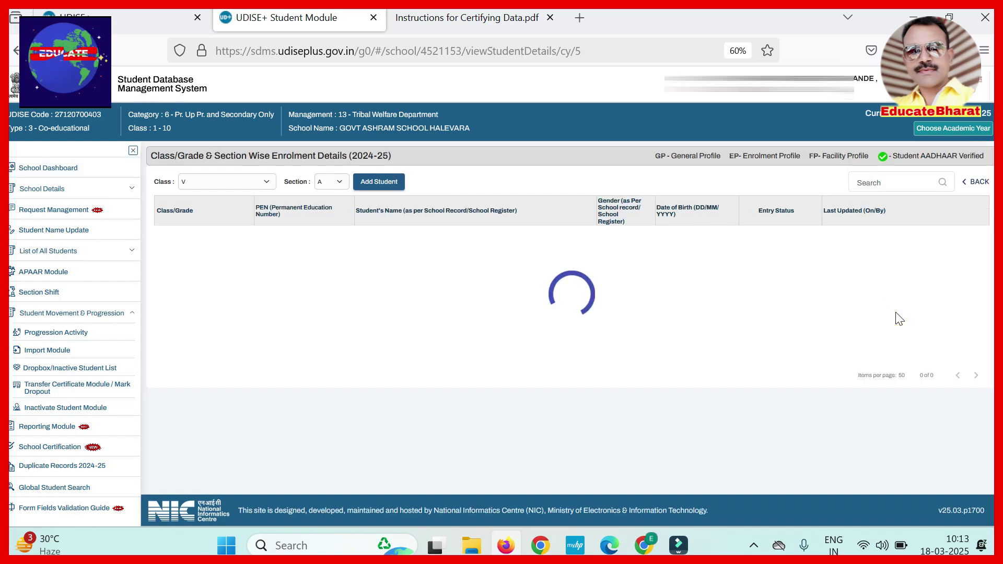
{"action": "scroll", "coordinate": [907, 339], "scroll_direction": "down", "scroll_amount": 10}
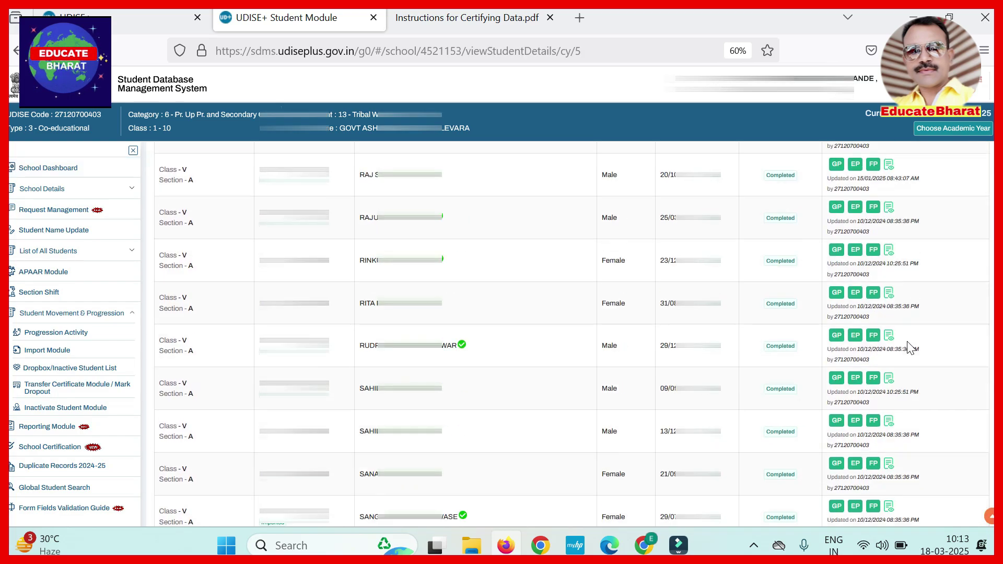
{"action": "scroll", "coordinate": [909, 347], "scroll_direction": "down", "scroll_amount": 5}
{"action": "scroll", "coordinate": [911, 317], "scroll_direction": "up", "scroll_amount": 3}
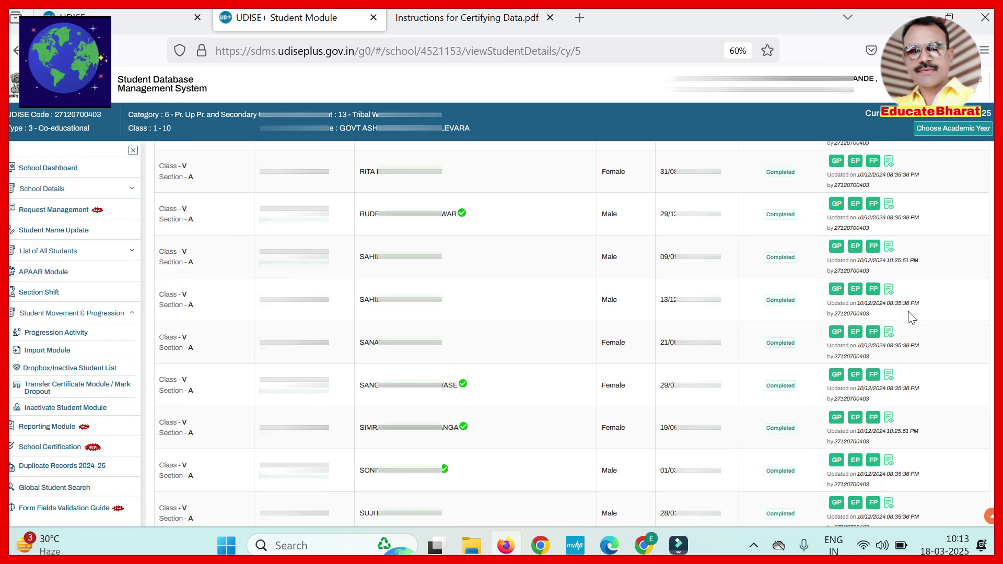
{"action": "scroll", "coordinate": [911, 317], "scroll_direction": "up", "scroll_amount": 10}
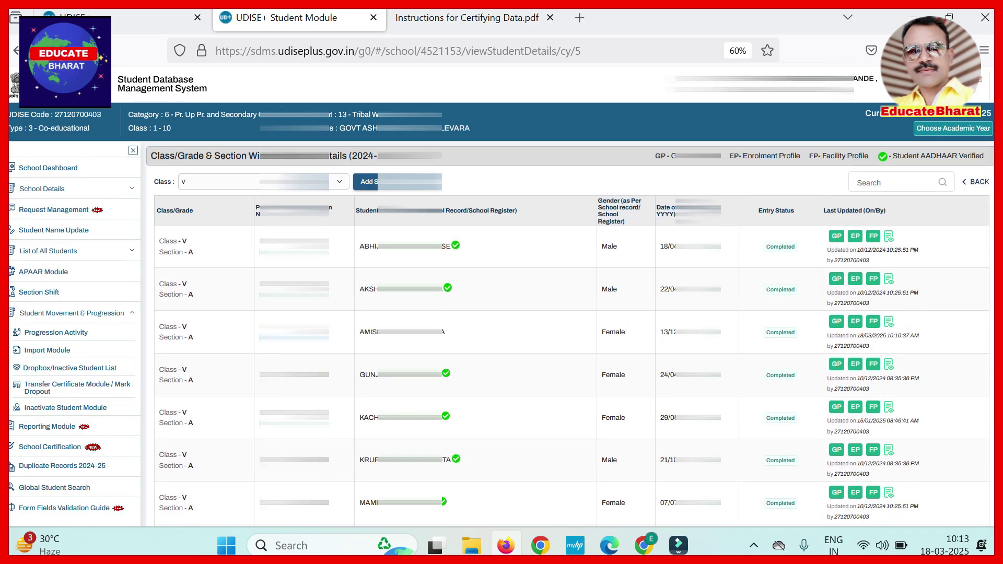
Step: Switch to Chrome, submit the student's APAAR ID generation request with the father's consent, and close the confirmation
{"action": "left_click", "coordinate": [643, 545]}
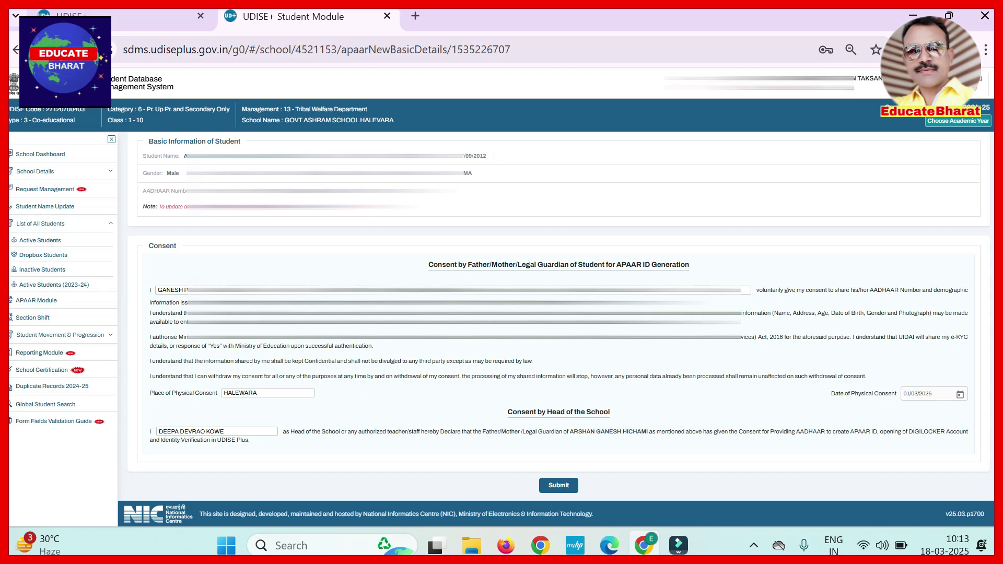
{"action": "left_click", "coordinate": [558, 485]}
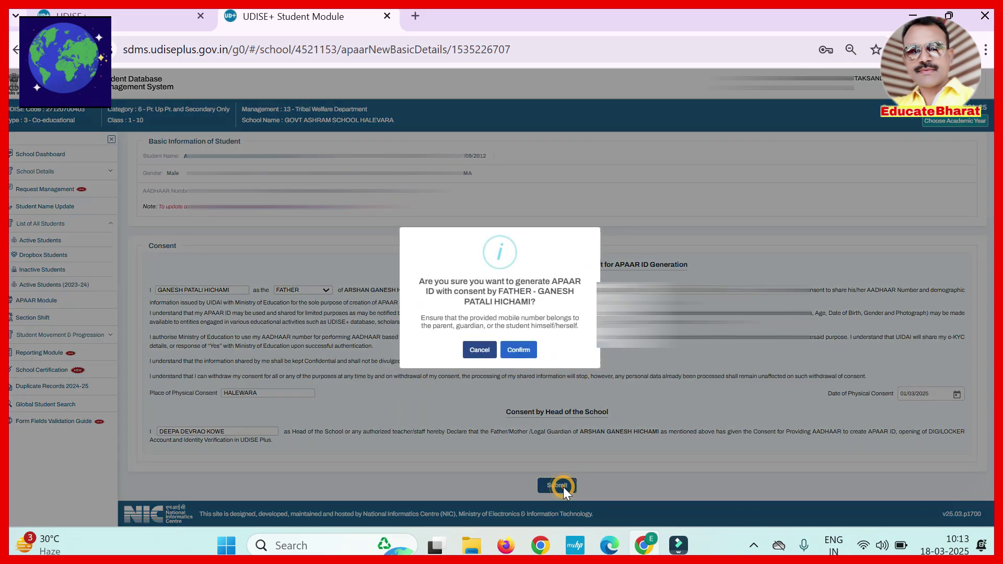
{"action": "left_click", "coordinate": [517, 354]}
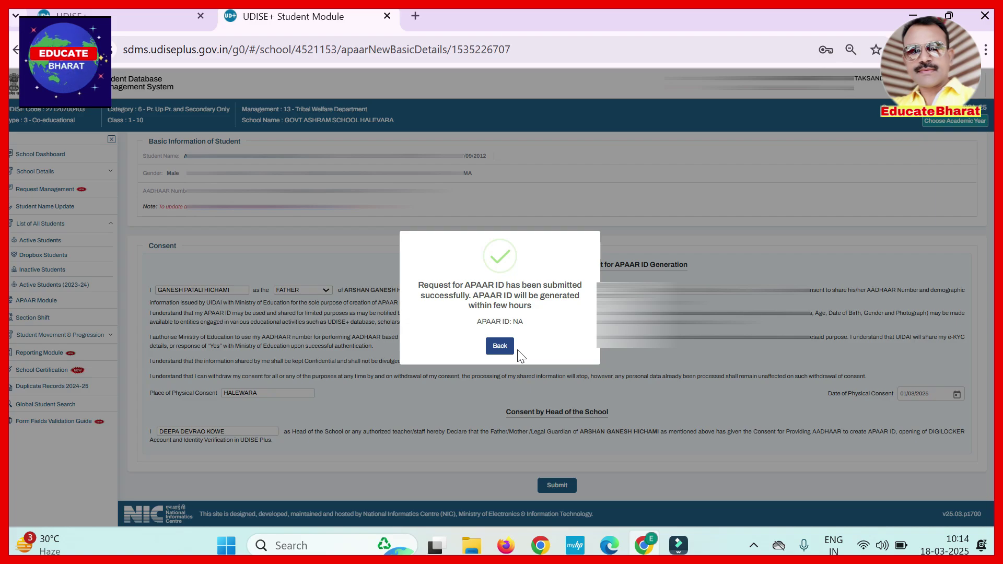
{"action": "left_click", "coordinate": [510, 348]}
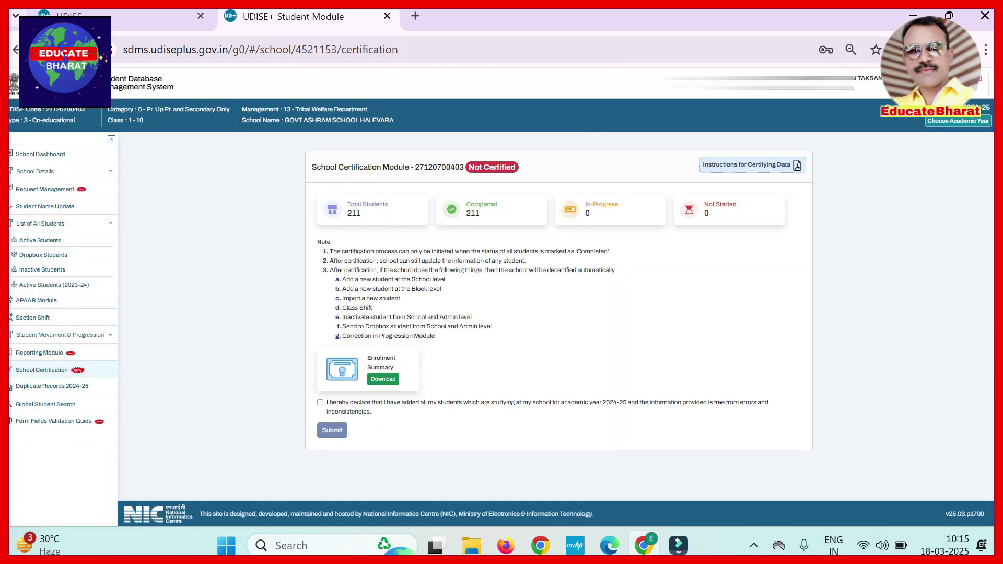
Step: Check the incomplete students per class on the School Dashboard and the profile completion figures in School Certification
{"action": "left_click", "coordinate": [65, 153]}
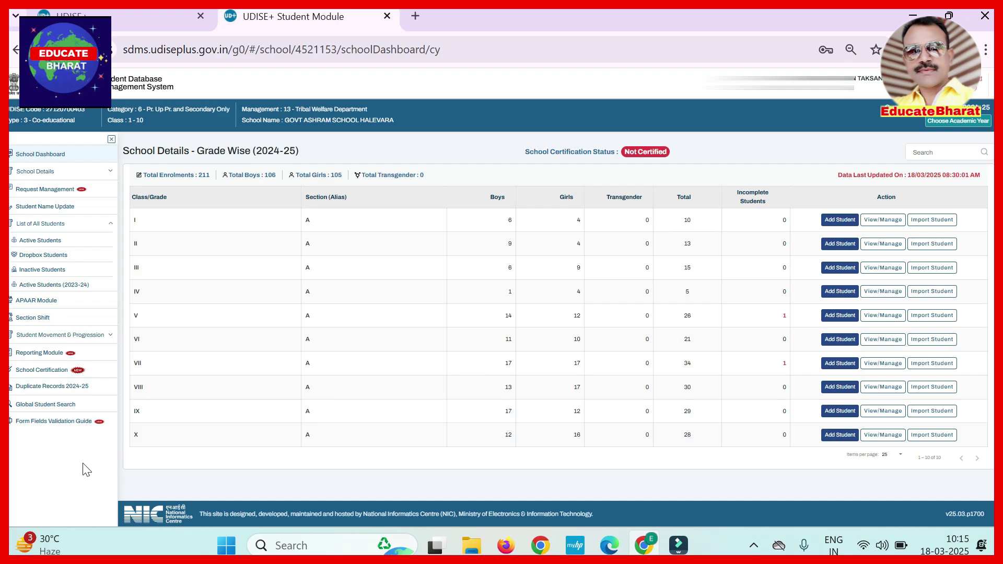
{"action": "left_click", "coordinate": [43, 372]}
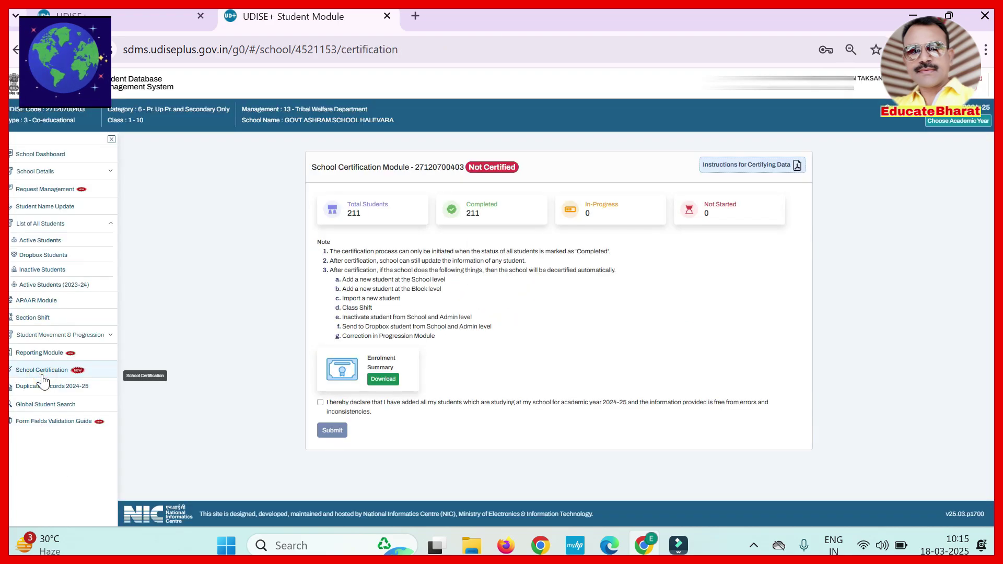